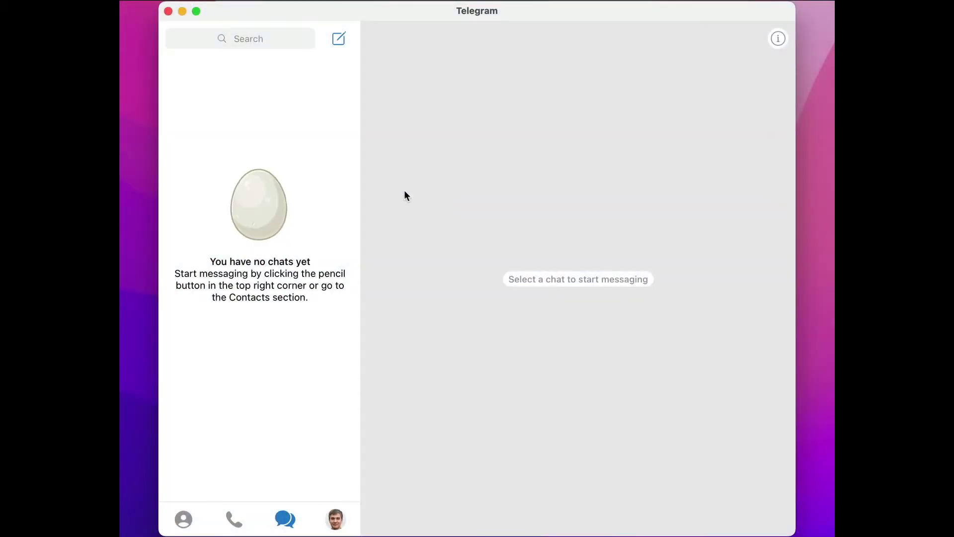
Search for 'InviteMember' and open the InviteMember bot chat from the results
left_click(268, 39)
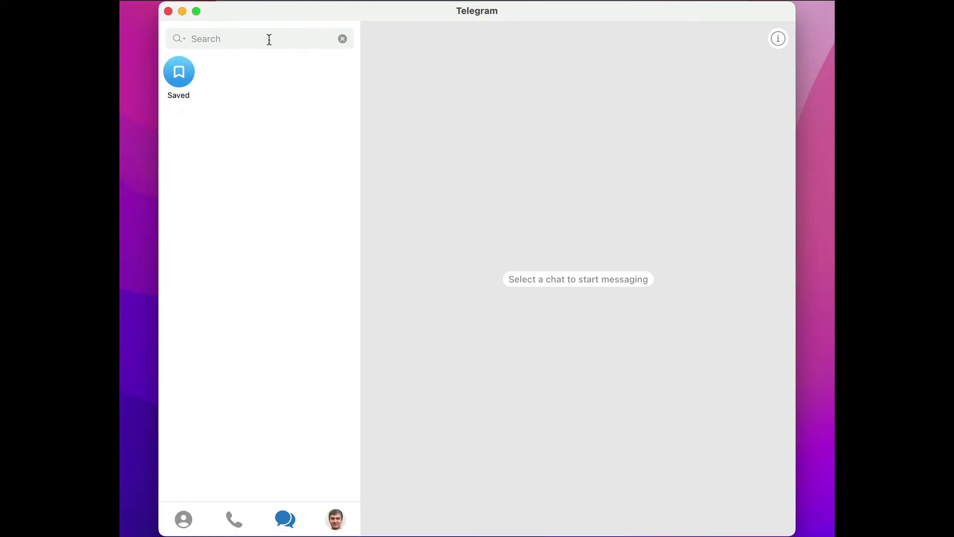
type("InviteMember")
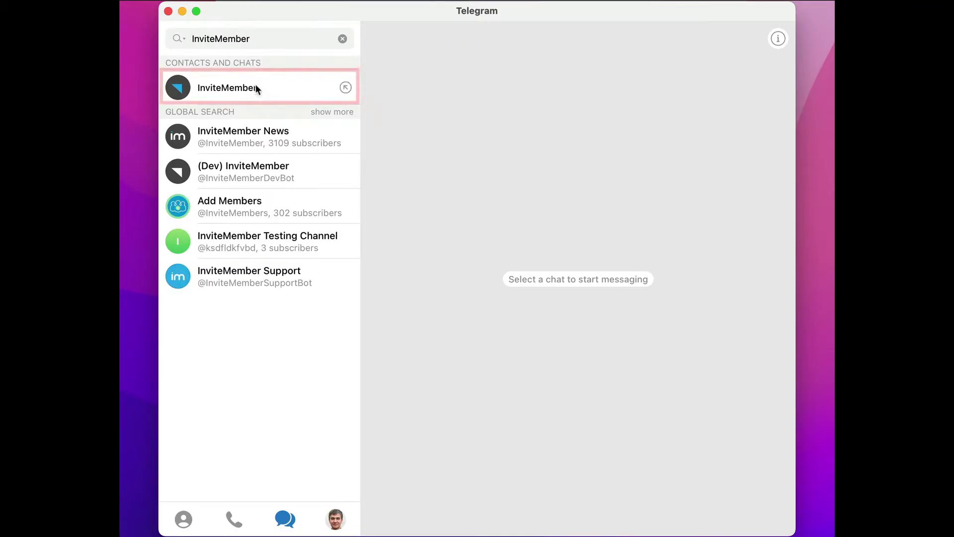
left_click(255, 88)
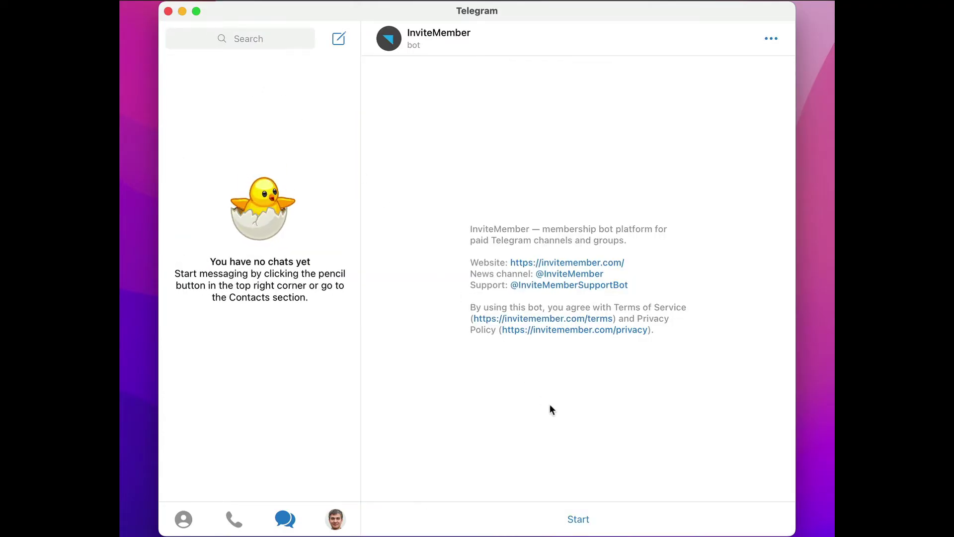
Start the InviteMember bot, accept its terms, and begin adding a new project
left_click(578, 516)
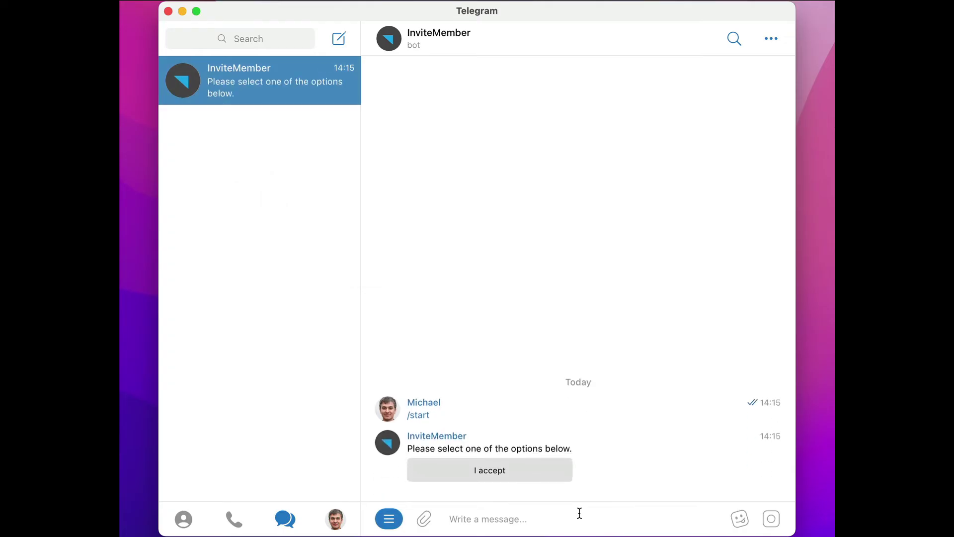
left_click(537, 470)
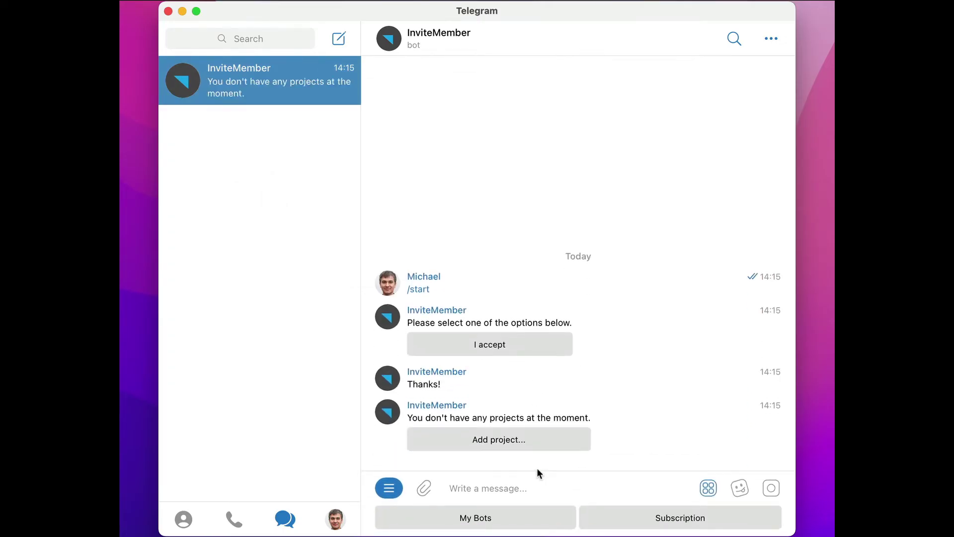
left_click(534, 438)
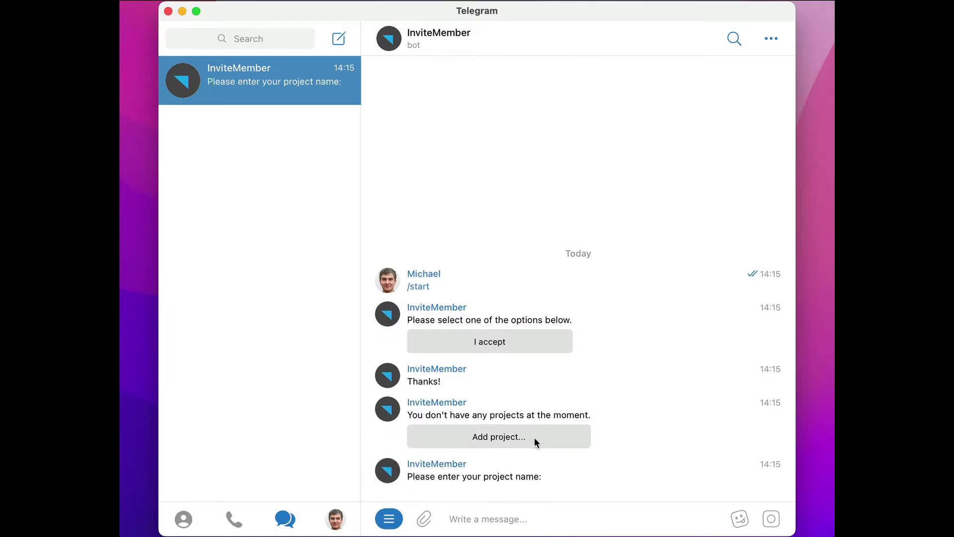
Name the project 'Daily Yoga' and choose Paid Telegram Channel as its type
left_click(509, 511)
type("Daily Yoga")
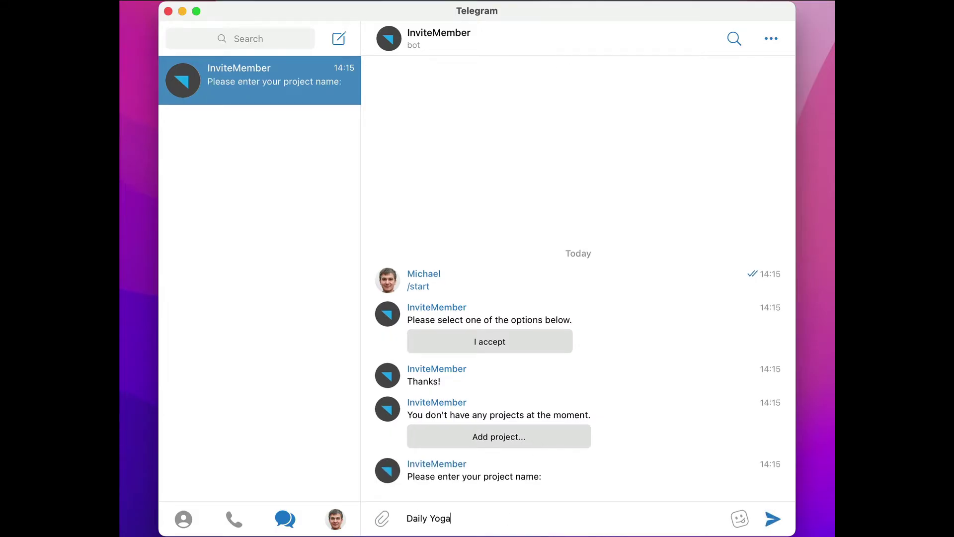
key("Return")
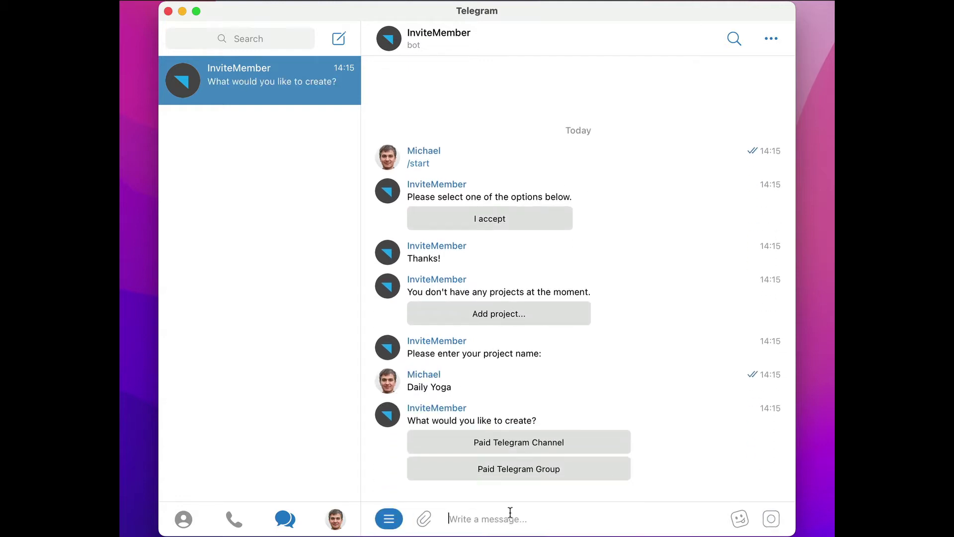
left_click(568, 440)
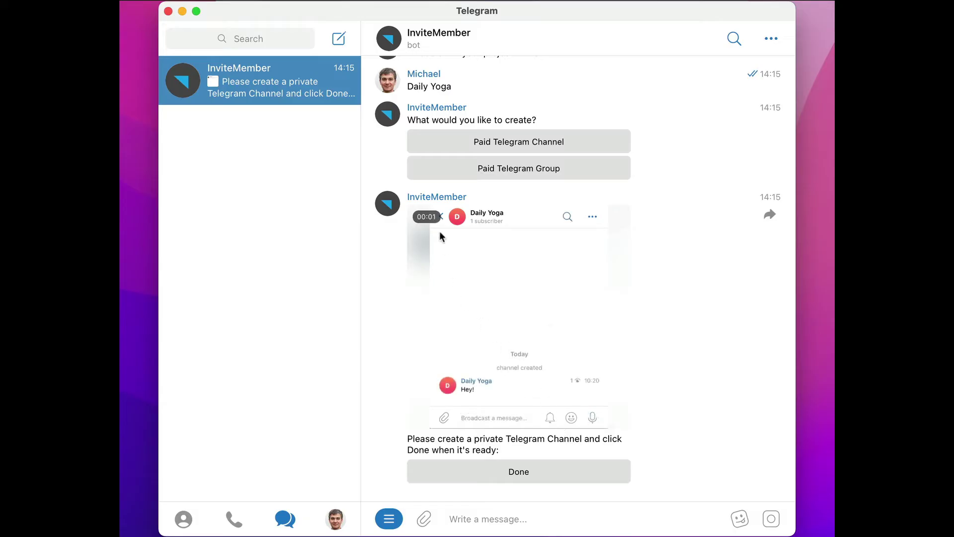
Create private channel 'Daily Yoga Workouts' with description 'A paid channel for yoga workouts'
left_click(348, 42)
left_click(391, 90)
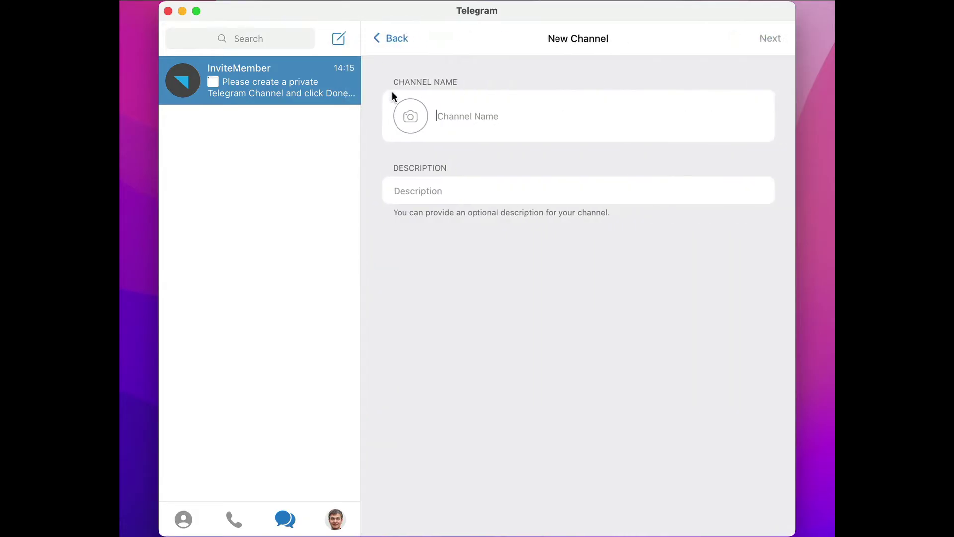
type("Daily Yoga Workouts")
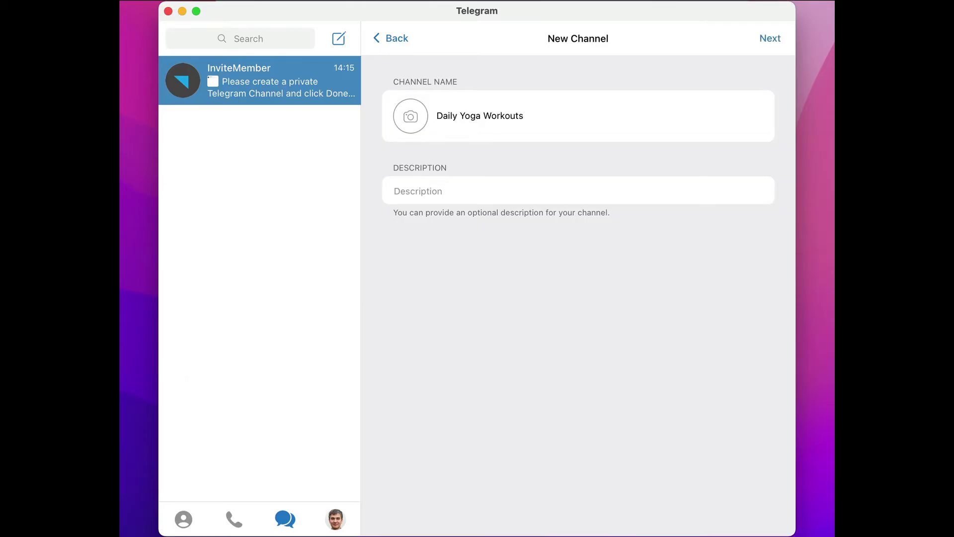
left_click(461, 192)
type("A paid channel for yoga workouts")
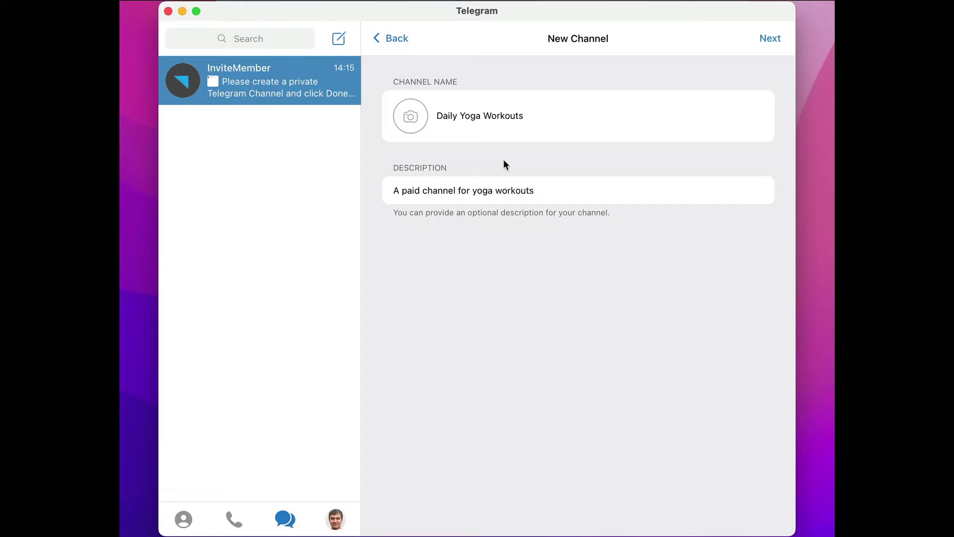
left_click(767, 38)
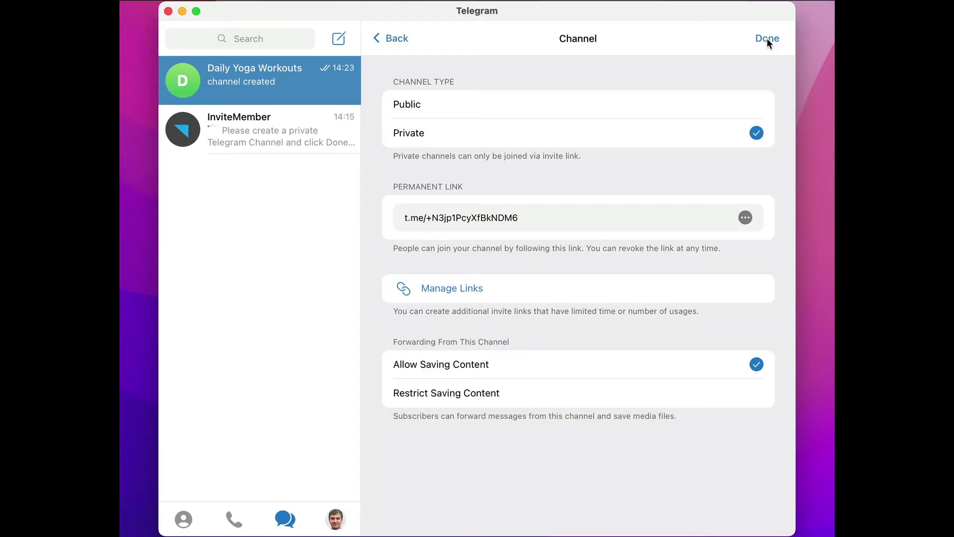
left_click(767, 38)
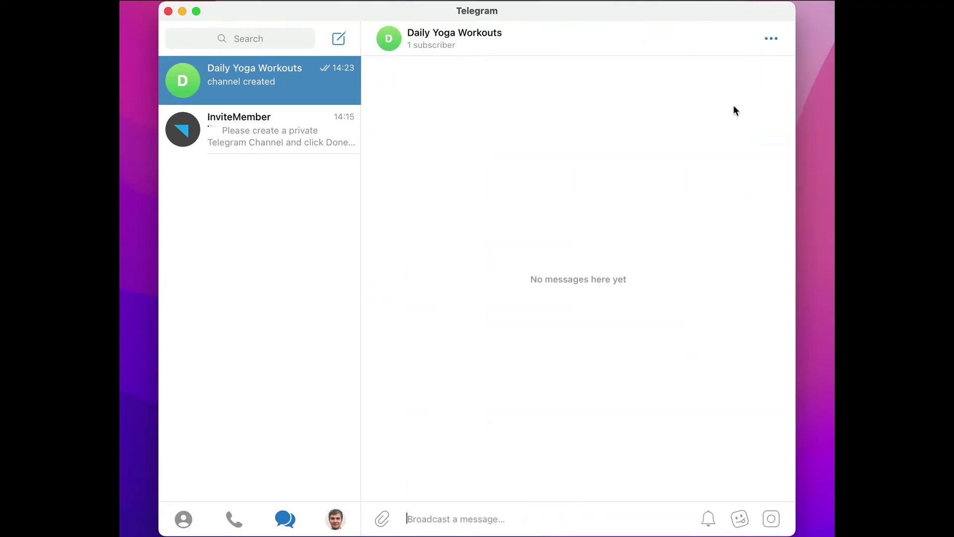
Add the InviteMember bot as an administrator of Daily Yoga Workouts
left_click(768, 40)
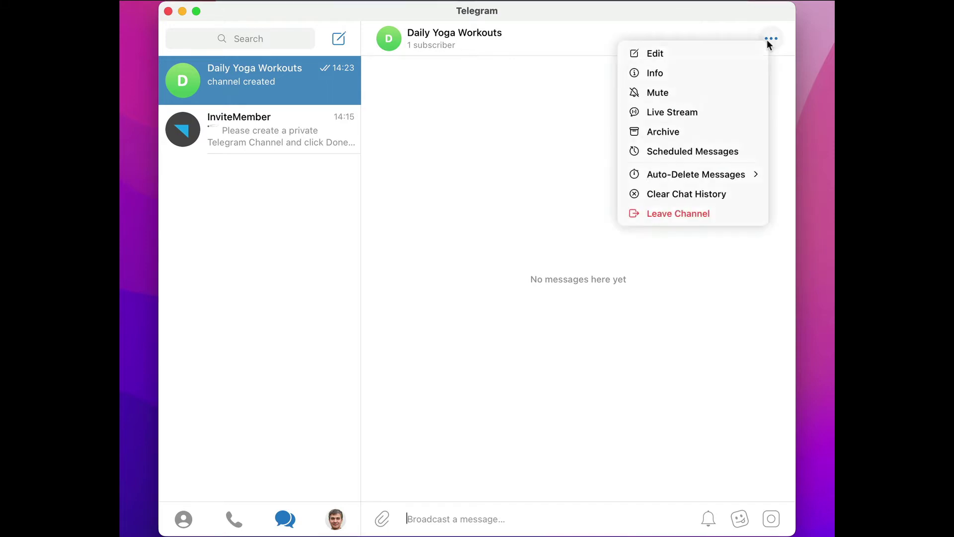
left_click(744, 72)
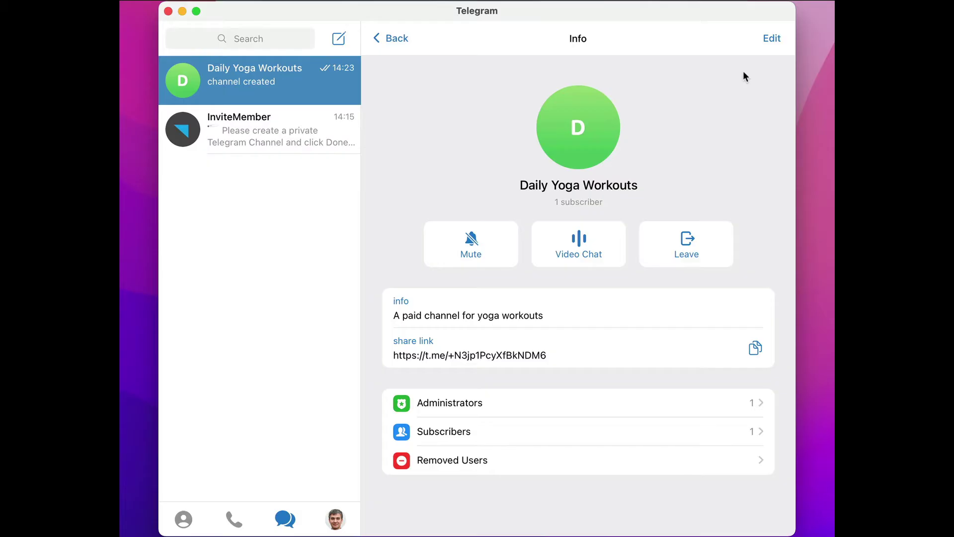
left_click(688, 408)
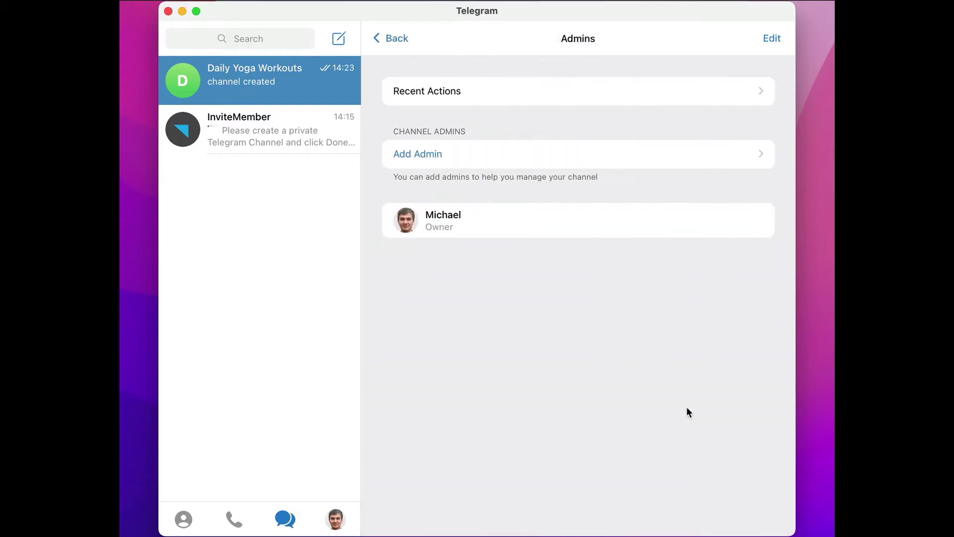
left_click(747, 157)
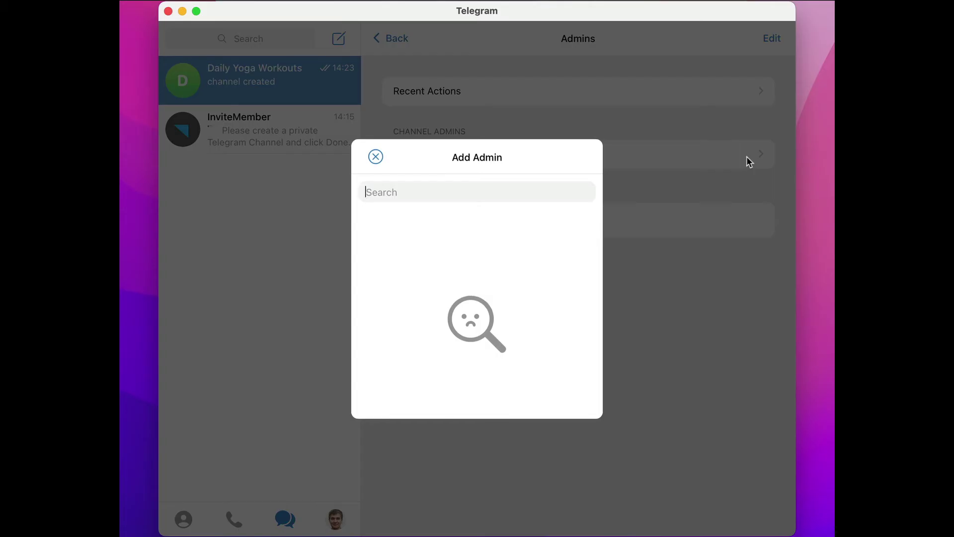
type("InviteMemb")
left_click(541, 241)
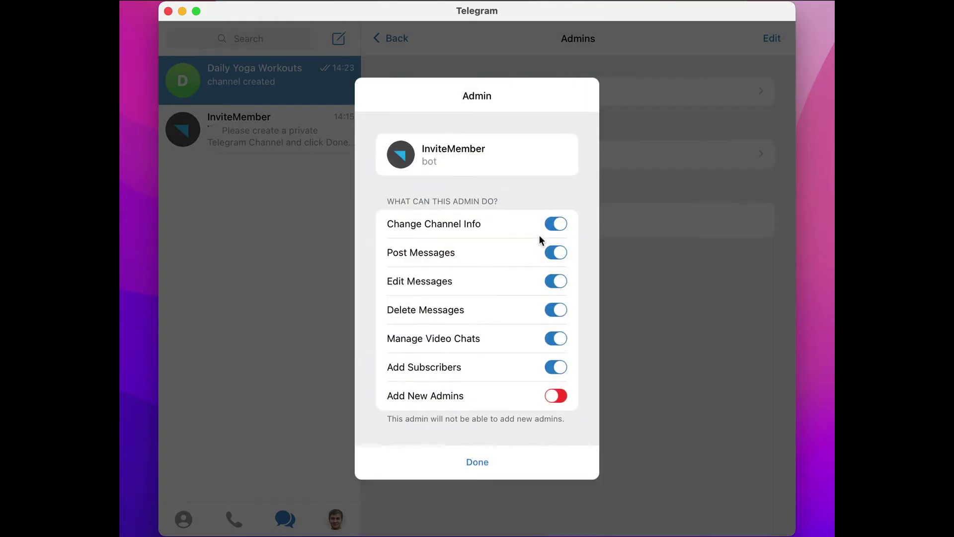
Turn off every admin right except Add Subscribers and save the bot's permissions
left_click(554, 339)
left_click(552, 312)
left_click(553, 281)
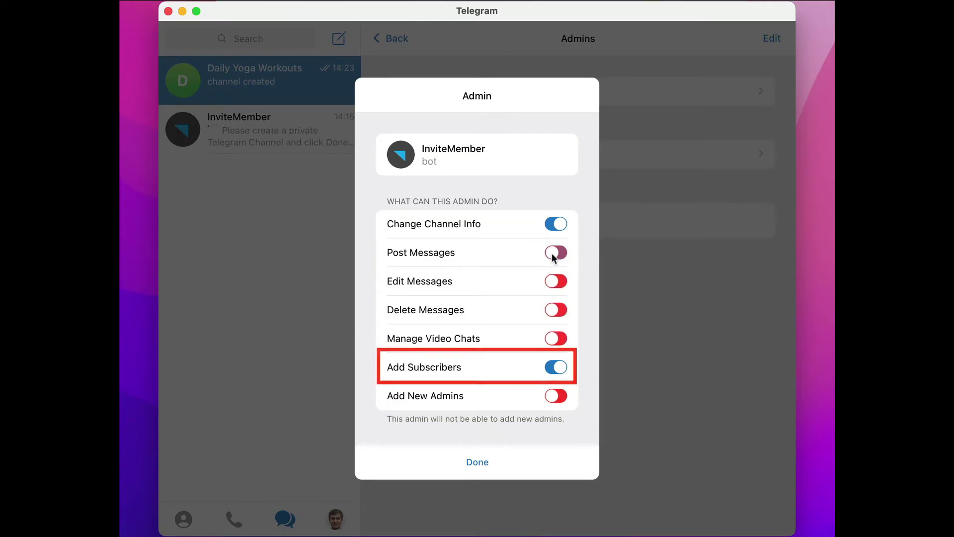
left_click(555, 253)
left_click(554, 224)
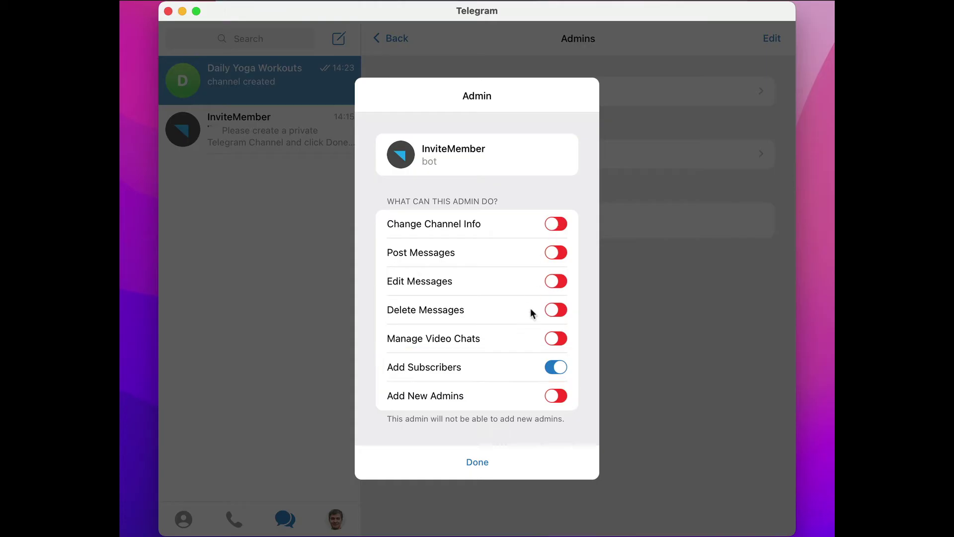
left_click(477, 460)
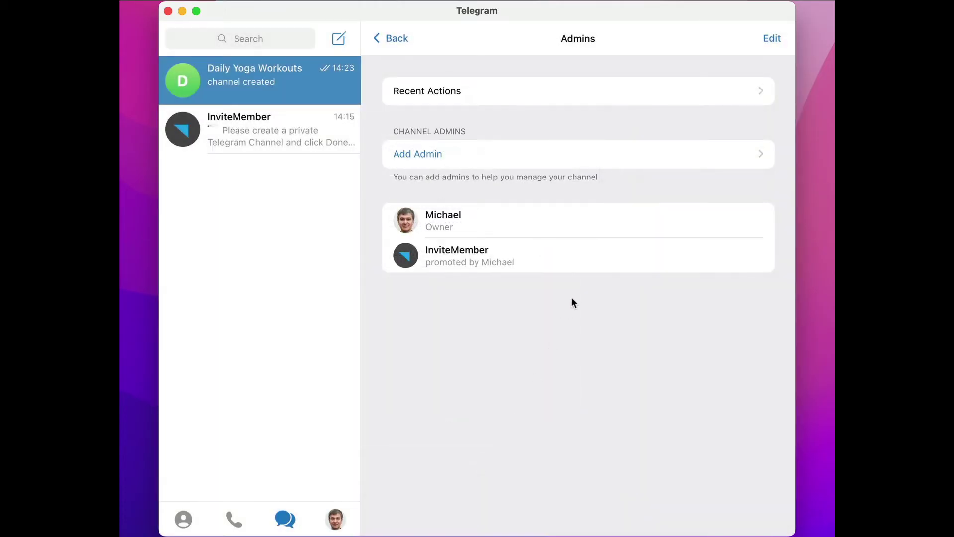
Confirm the channel-created and bot-is-admin prompts in InviteMember, then reopen Daily Yoga Workouts
left_click(400, 37)
left_click(400, 40)
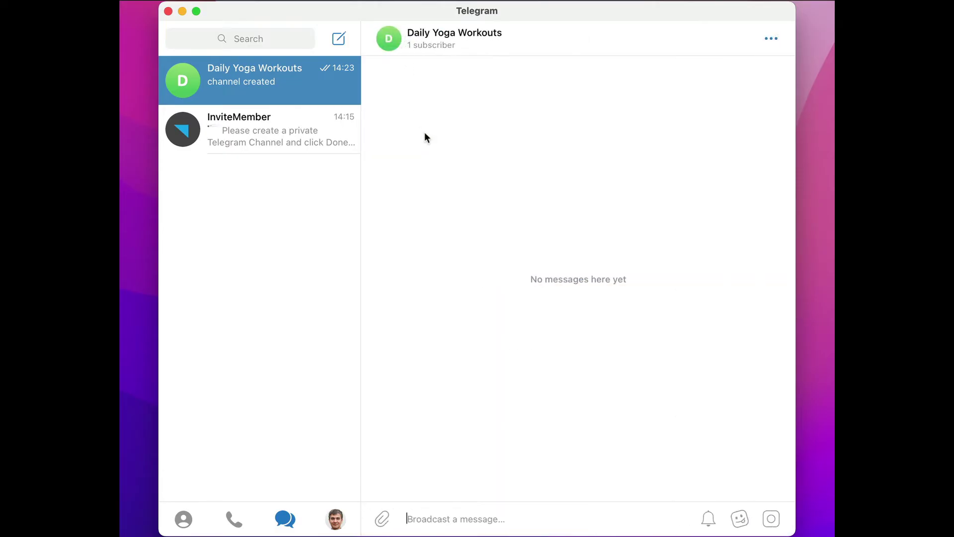
left_click(304, 137)
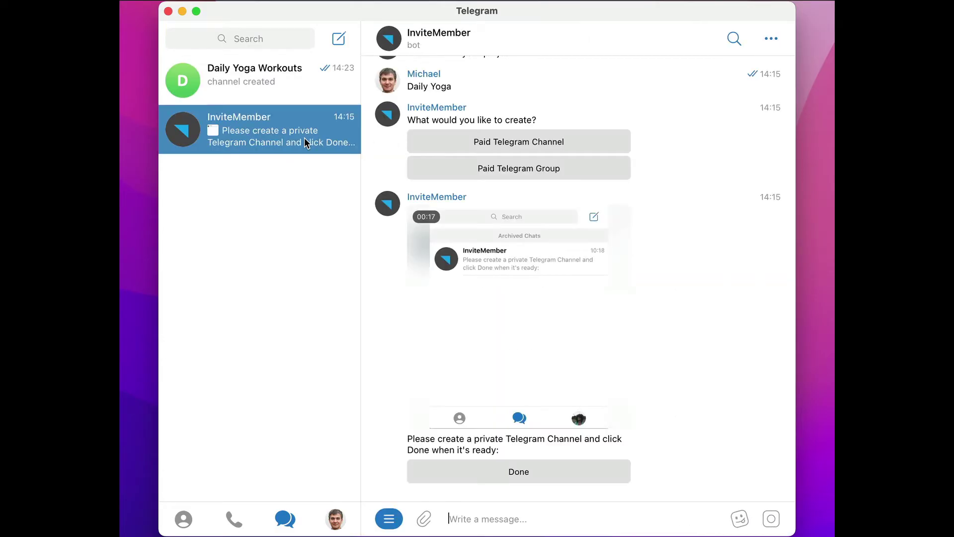
left_click(540, 470)
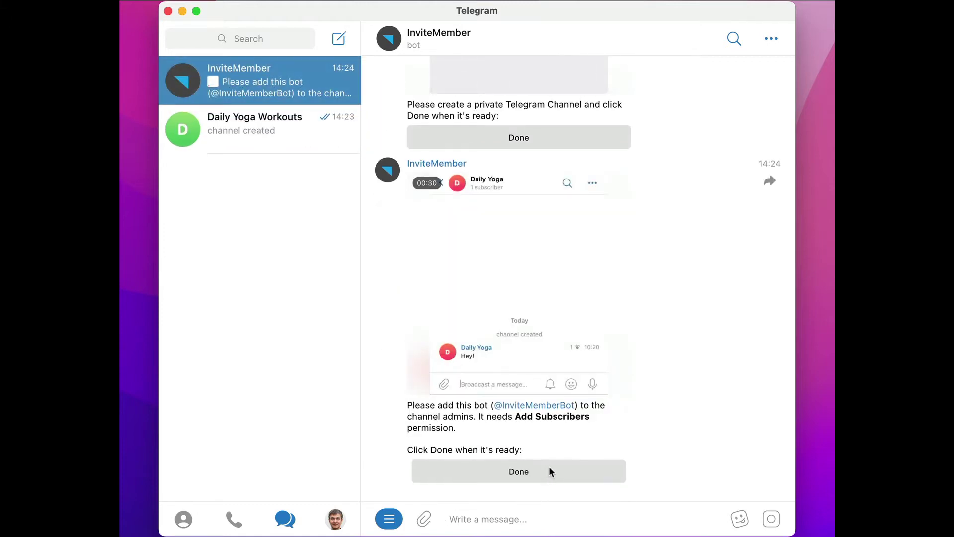
left_click(548, 471)
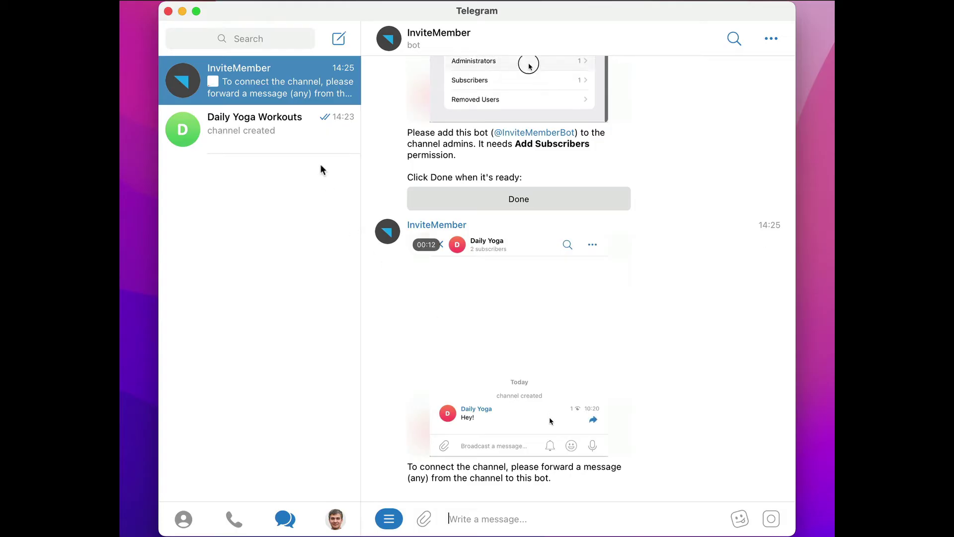
left_click(299, 139)
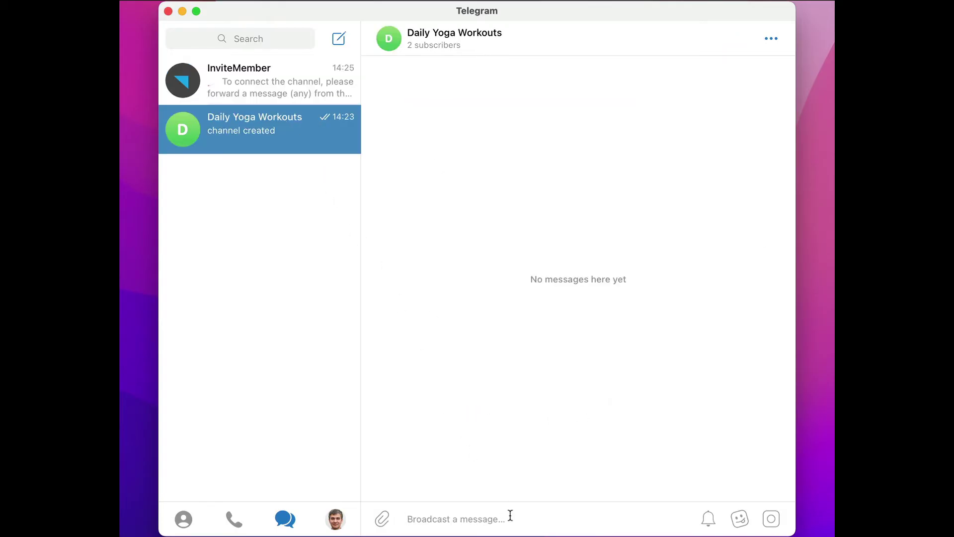
Post 'hi, bot' in Daily Yoga Workouts and forward that message to InviteMember
type("hi, bot")
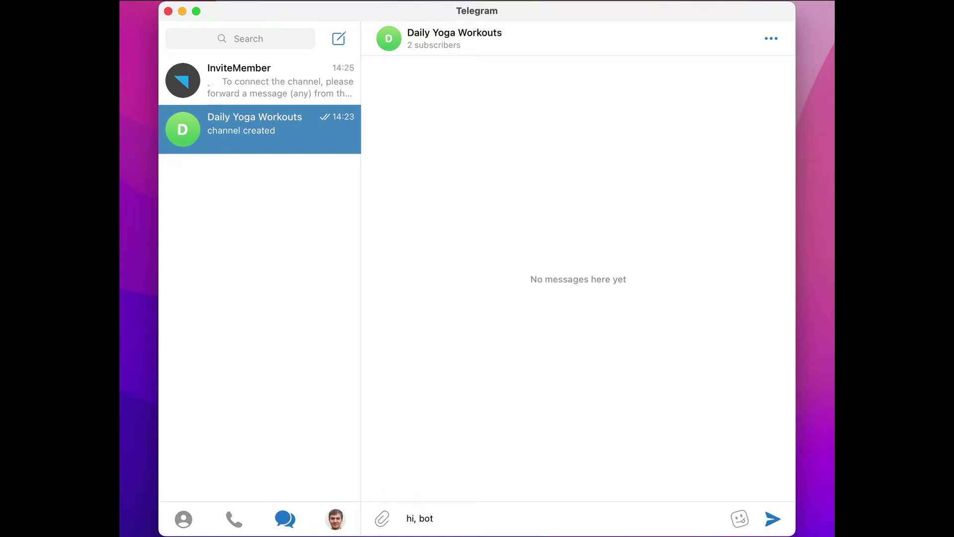
key("Return")
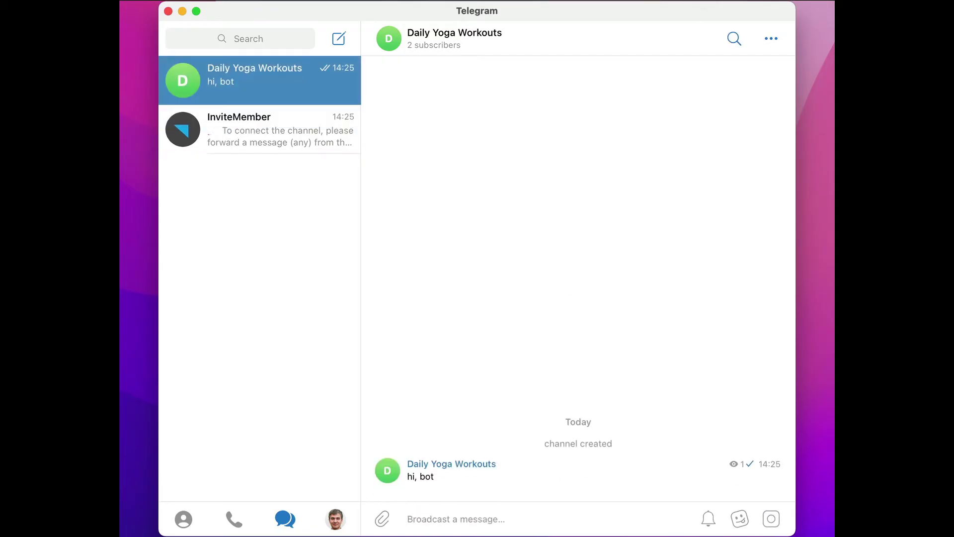
right_click(621, 468)
mouse_move(669, 508)
left_click(786, 468)
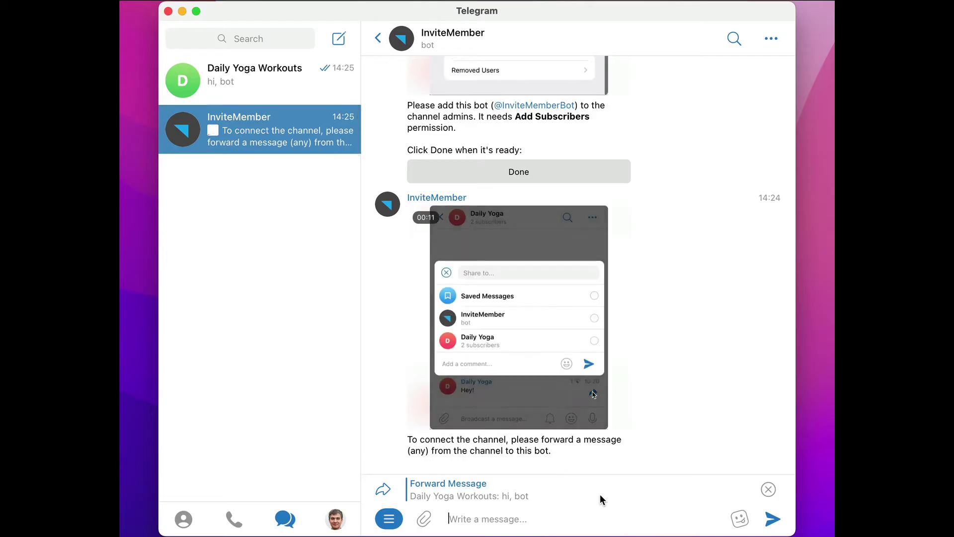
Send the forwarded channel message and pick USD (United States Dollar) as the currency
key("Return")
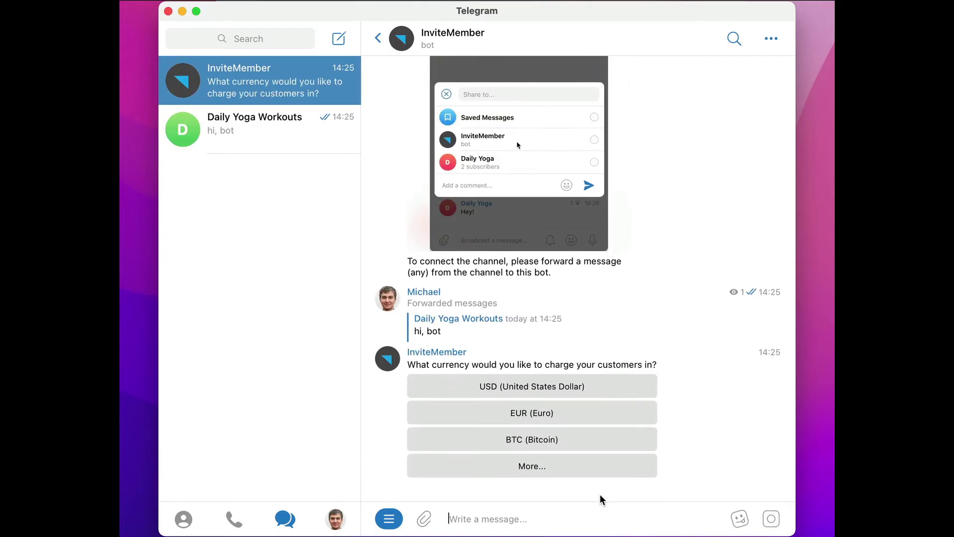
left_click(600, 464)
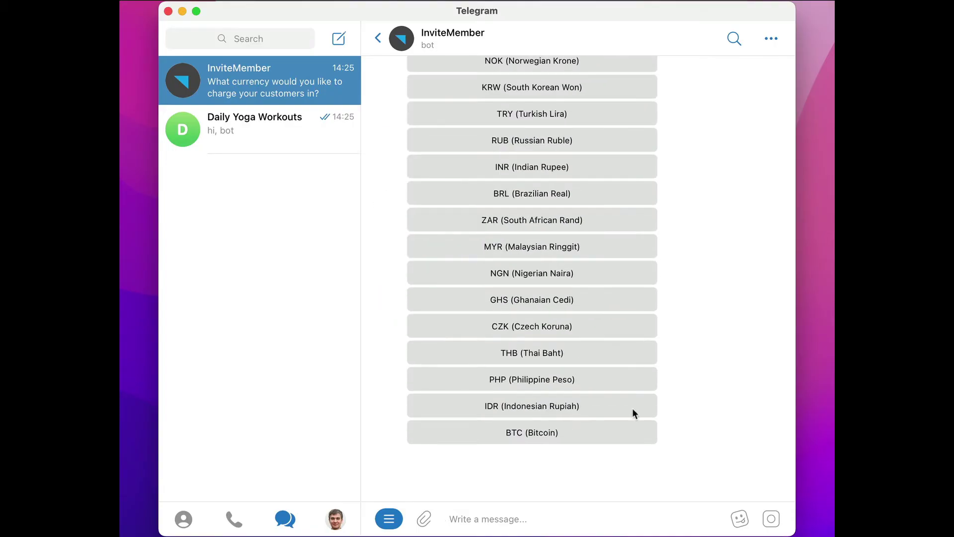
scroll(627, 347, "up", 5)
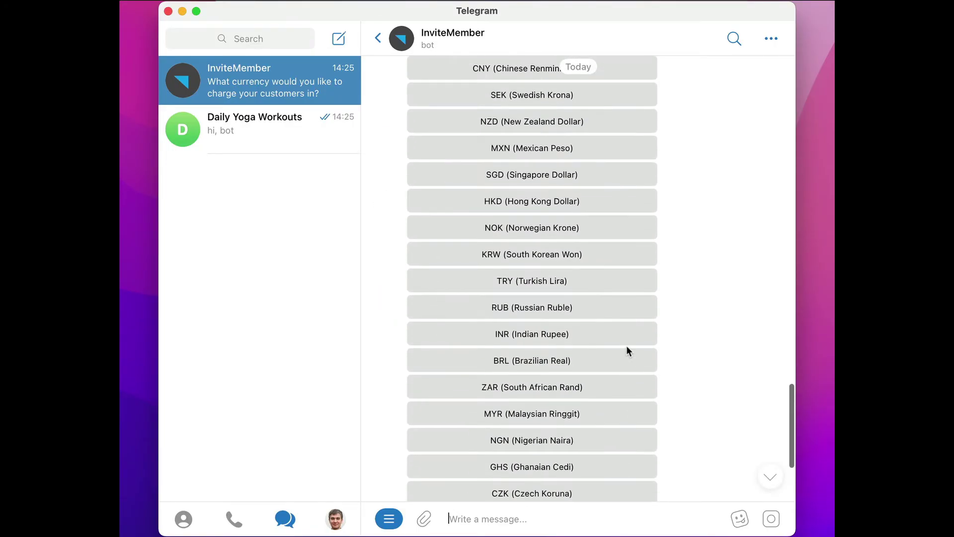
scroll(625, 348, "up", 4)
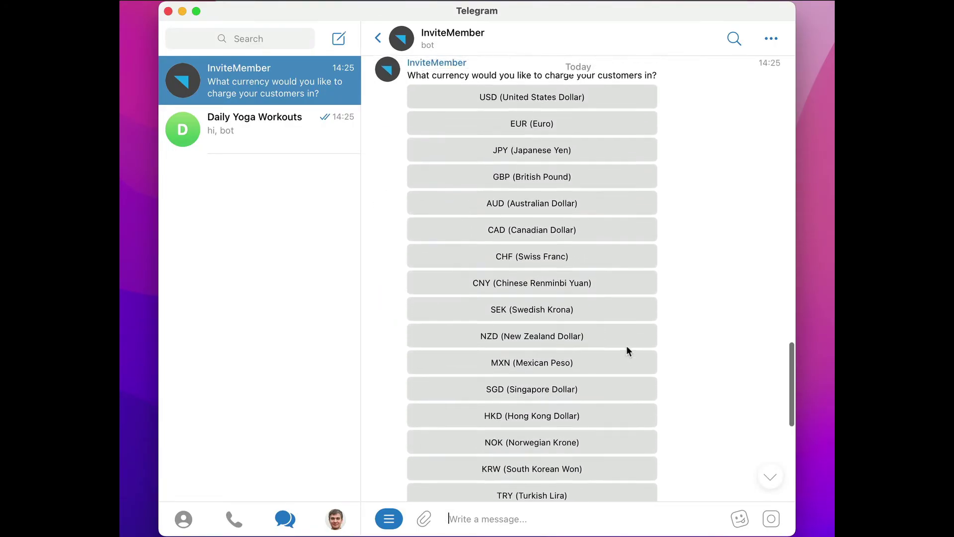
left_click(612, 133)
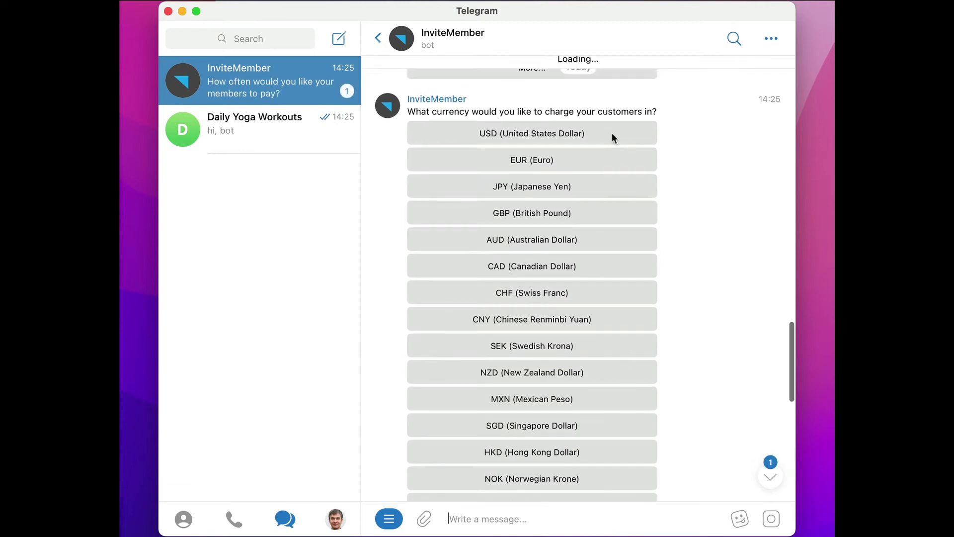
Set the membership payment frequency to Every month
left_click(770, 476)
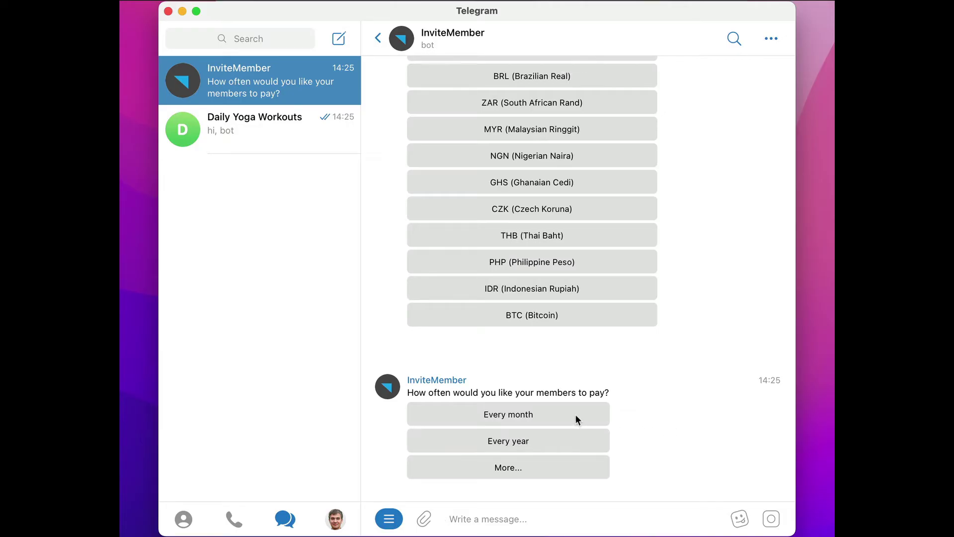
left_click(573, 467)
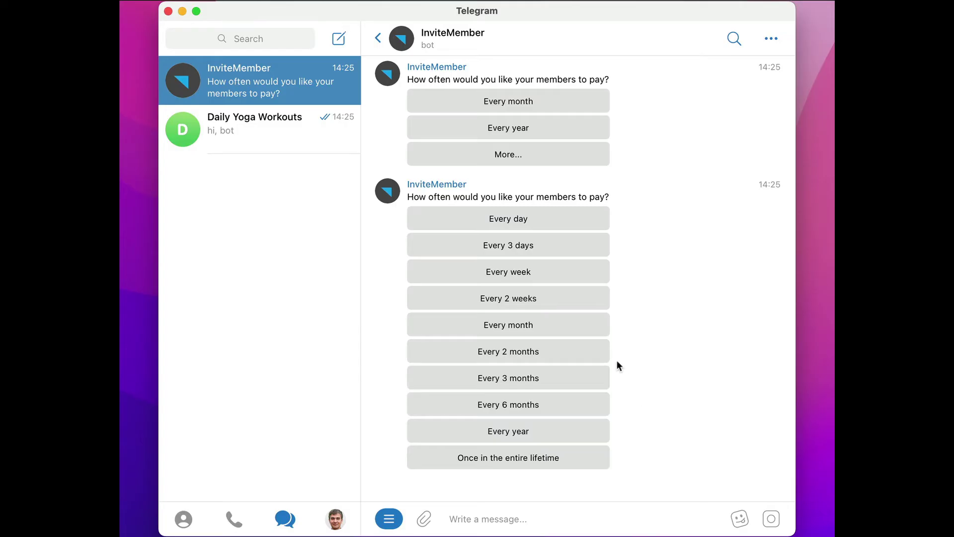
left_click(583, 320)
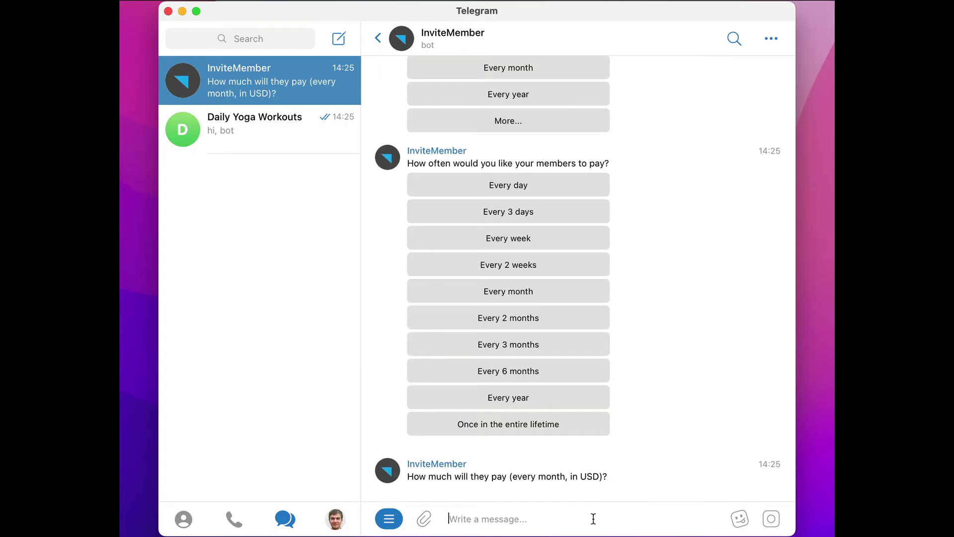
Reply with 10 as the monthly price in USD
type("10")
key("Return")
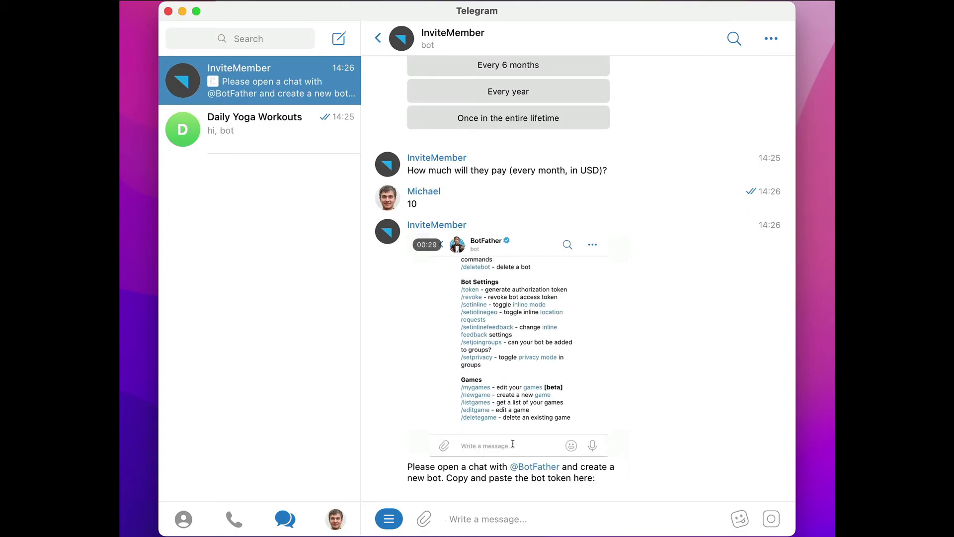
Open BotFather, start it, and request a new bot with /newbot
left_click(549, 468)
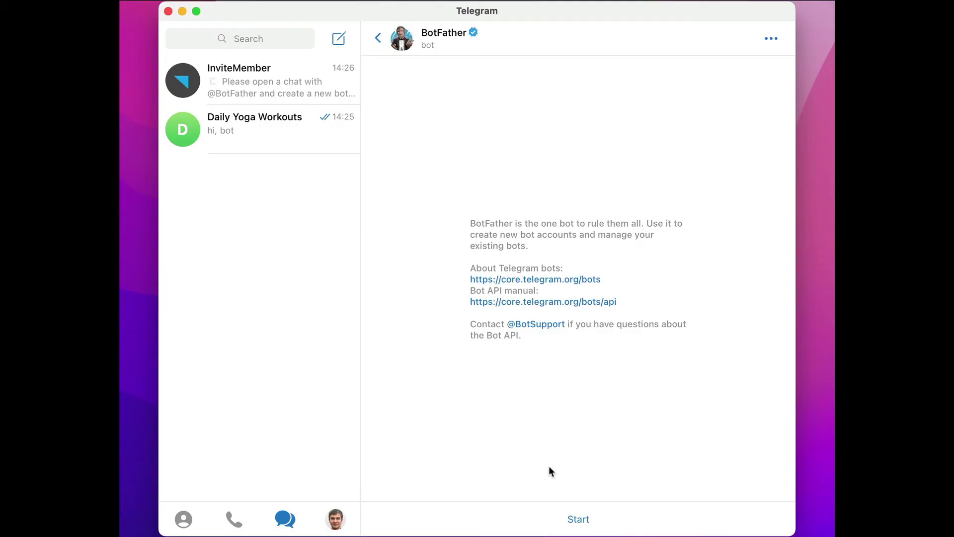
left_click(574, 516)
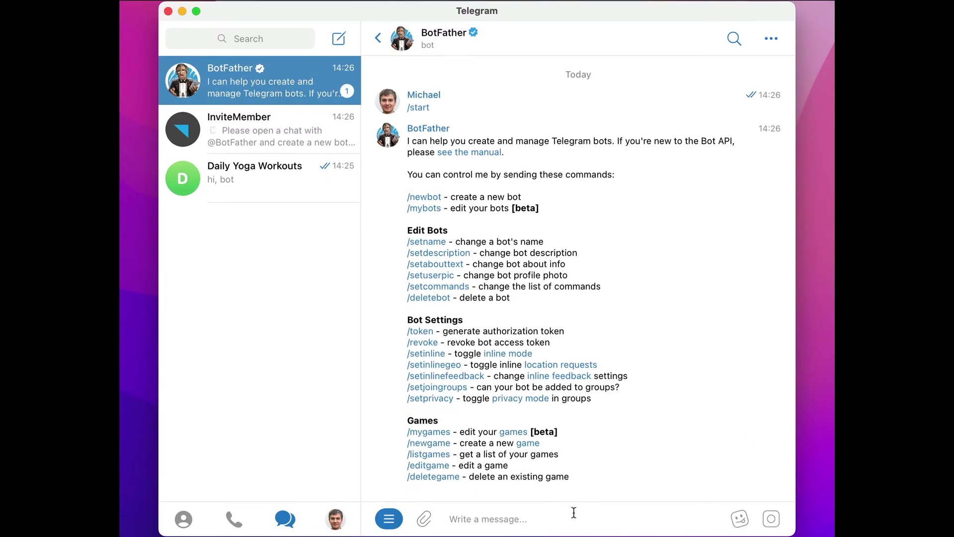
left_click(427, 199)
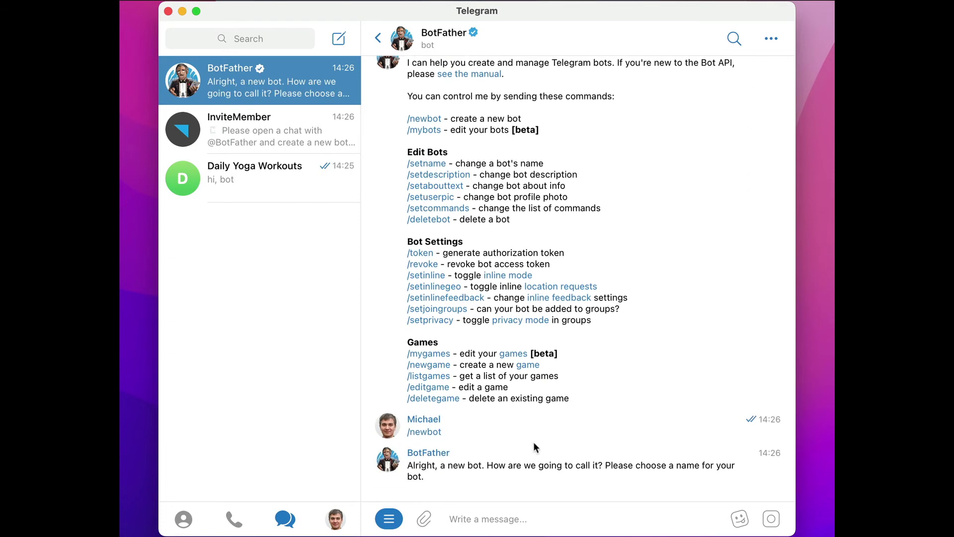
Name the bot 'Daily Yoga Bot' and give it the username IM_DailyYogaBot
left_click(537, 512)
type("Dai")
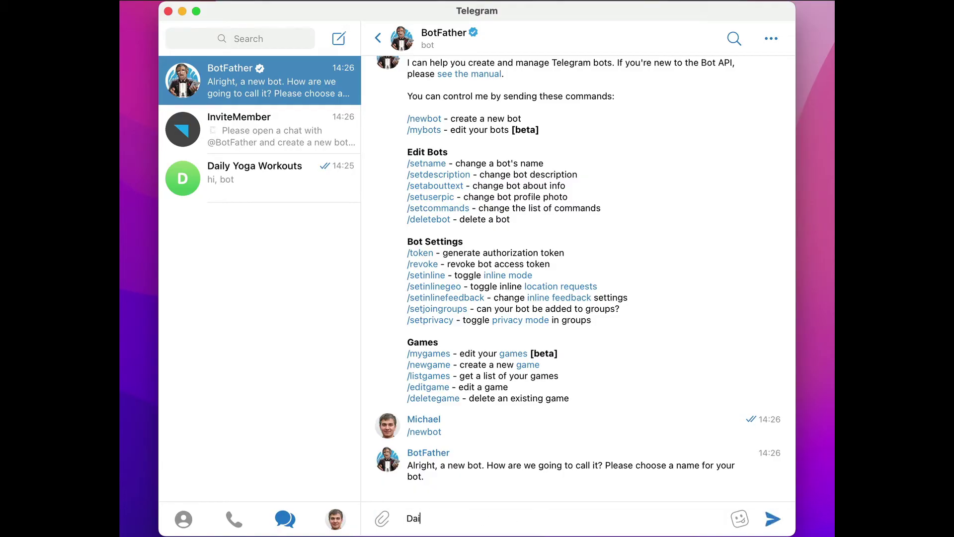
type("ly Yoga Bot")
key("Return")
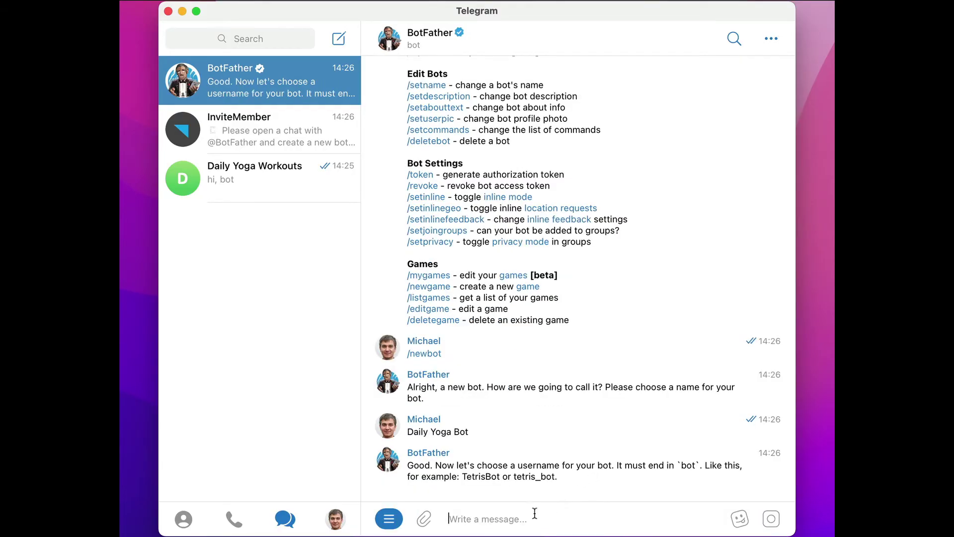
type("IM_")
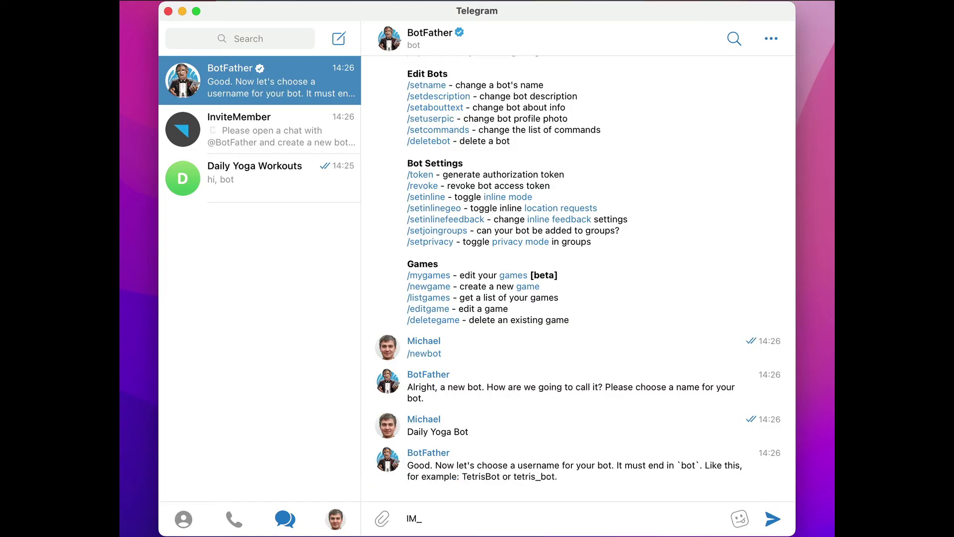
type("DailyYogaBot")
key("Return")
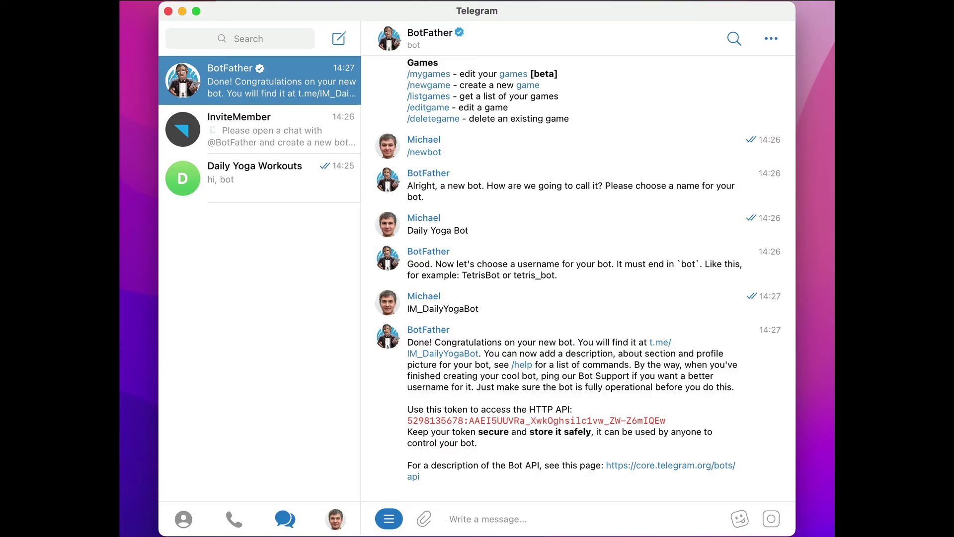
Copy the API token from BotFather's reply and paste it as a reply in the InviteMember chat
left_click(525, 423)
left_click(309, 117)
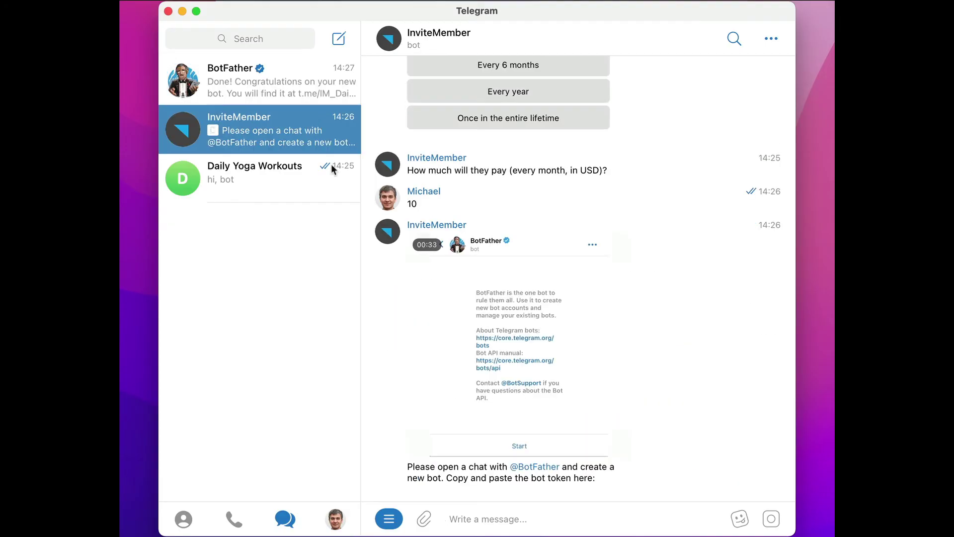
right_click(491, 518)
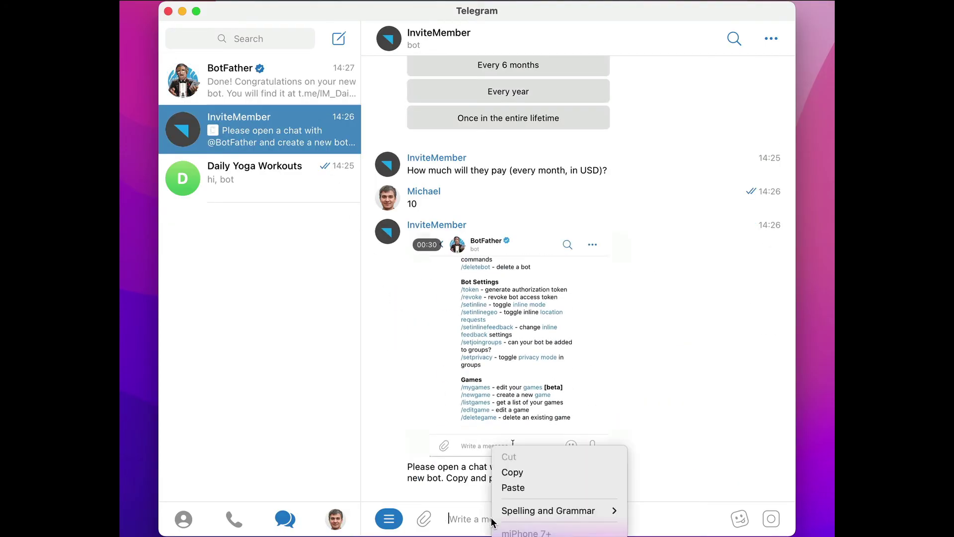
left_click(514, 487)
key("Return")
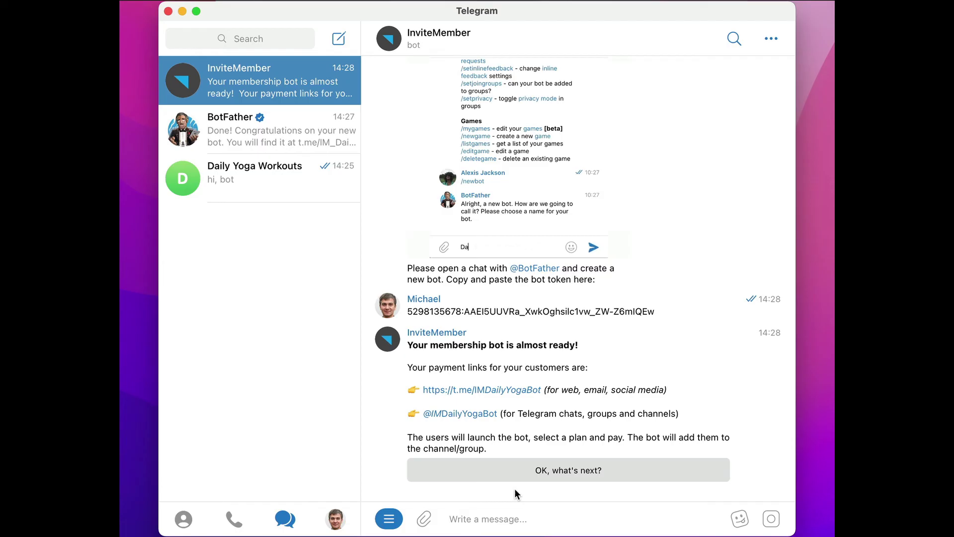
Acknowledge the next-step, official-channel and payment-option reminders to reach the project menu at 80%
left_click(523, 464)
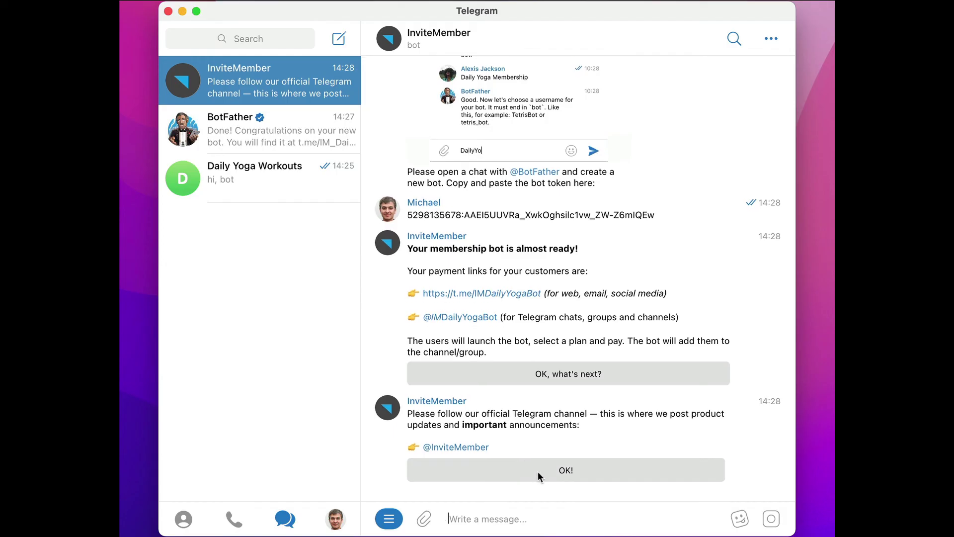
left_click(538, 471)
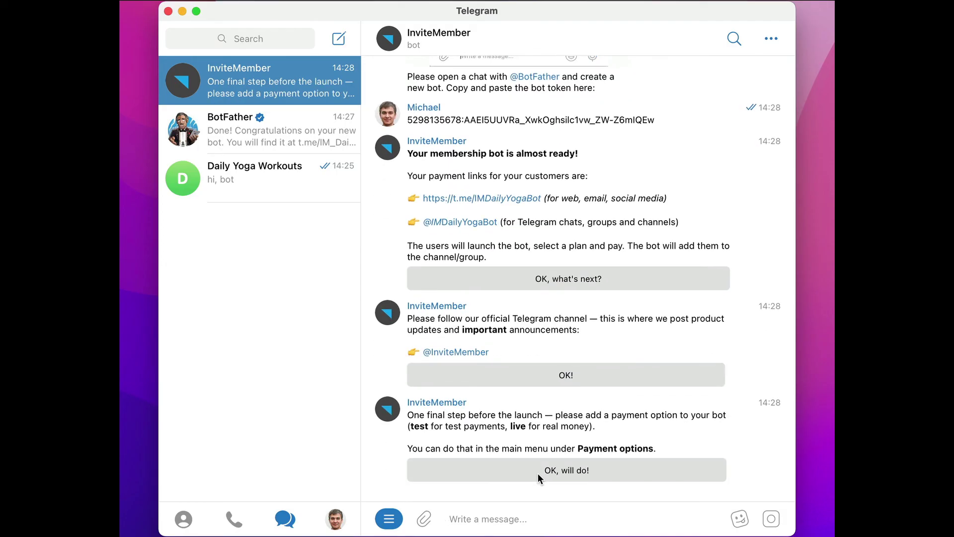
left_click(537, 473)
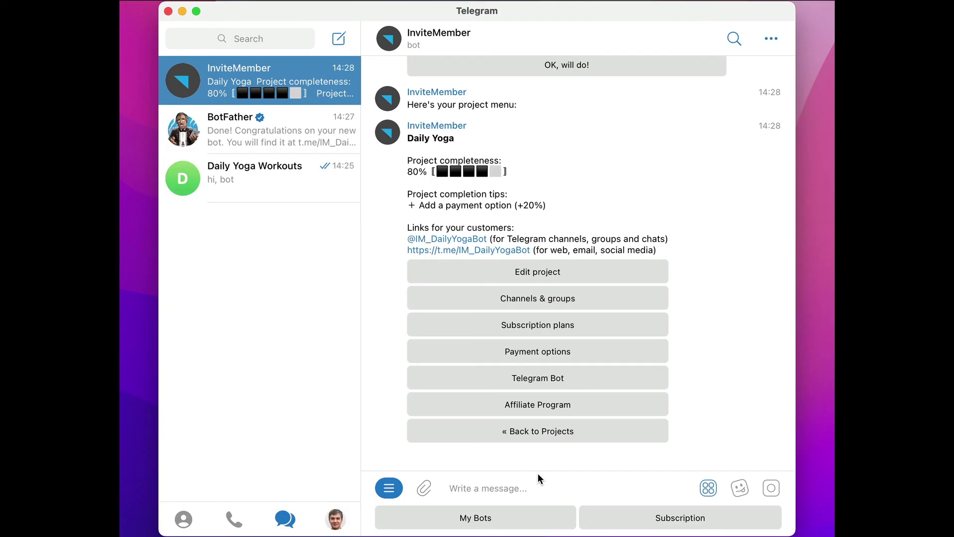
Show Daily Yoga's payment options, which lists providers such as Stripe, PayPal, Razorpay and Skrill
left_click(587, 350)
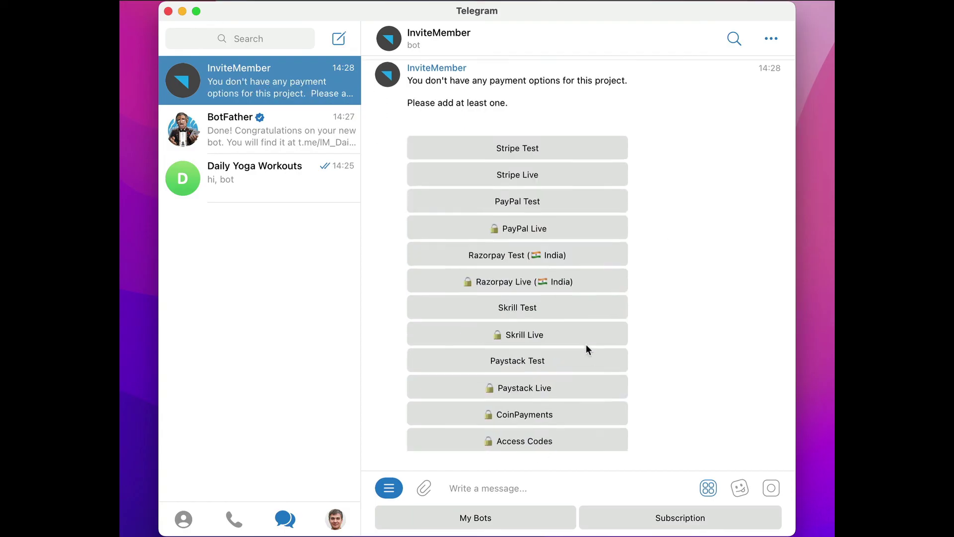